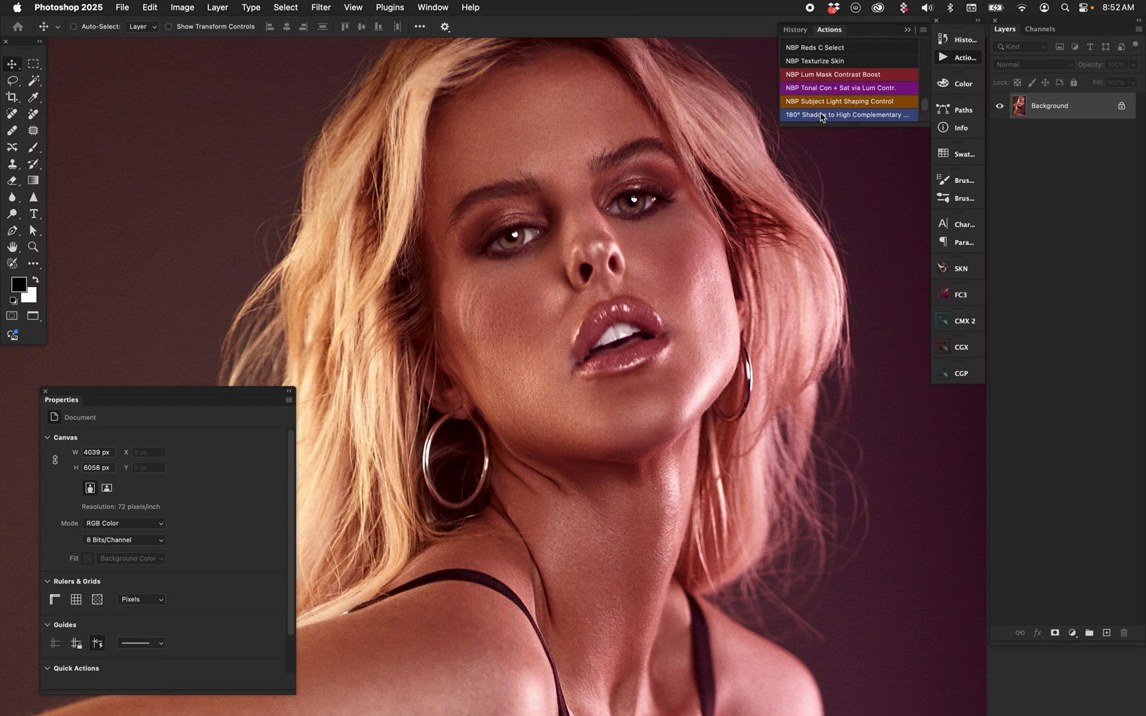
# Run the 180° Shadow to High Complementary action and sample 702915 from the shadow beside the cheek as the fill colour
pyautogui.click(862, 117)
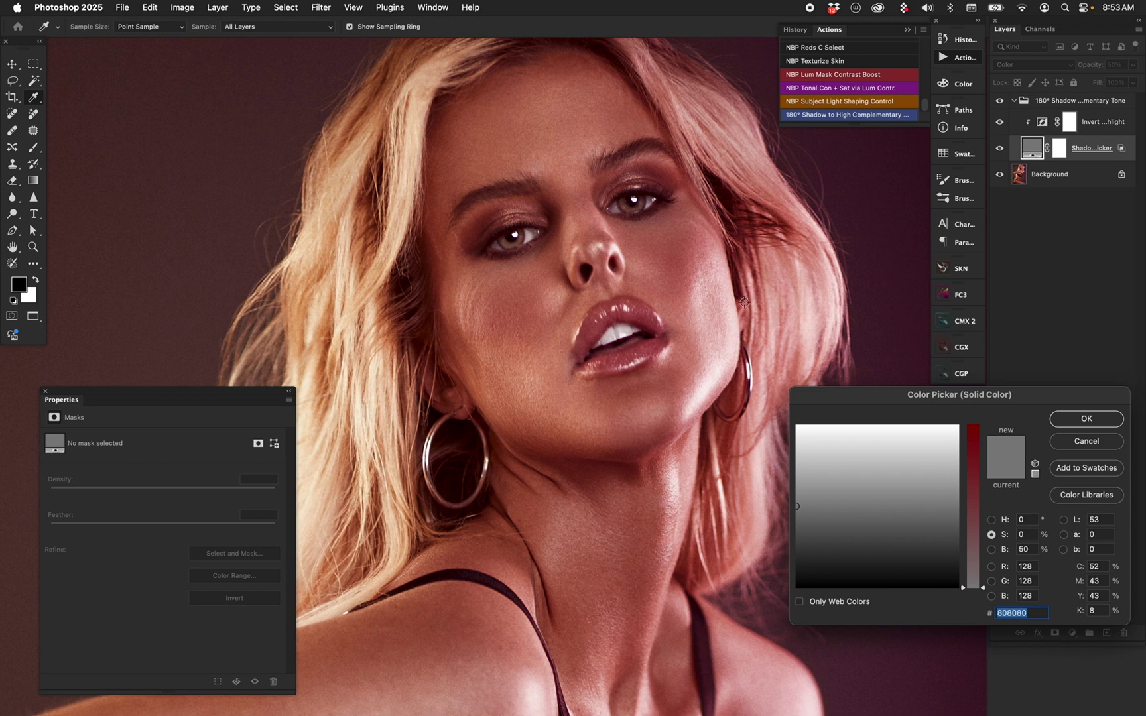
pyautogui.click(436, 273)
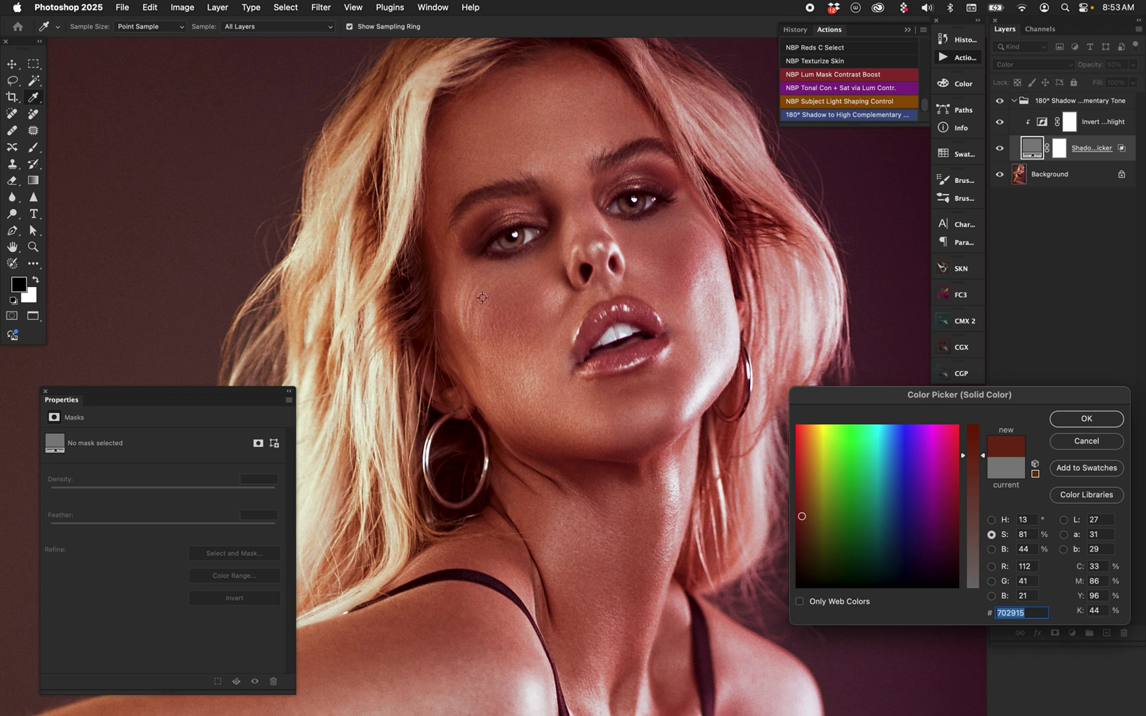
pyautogui.click(1075, 422)
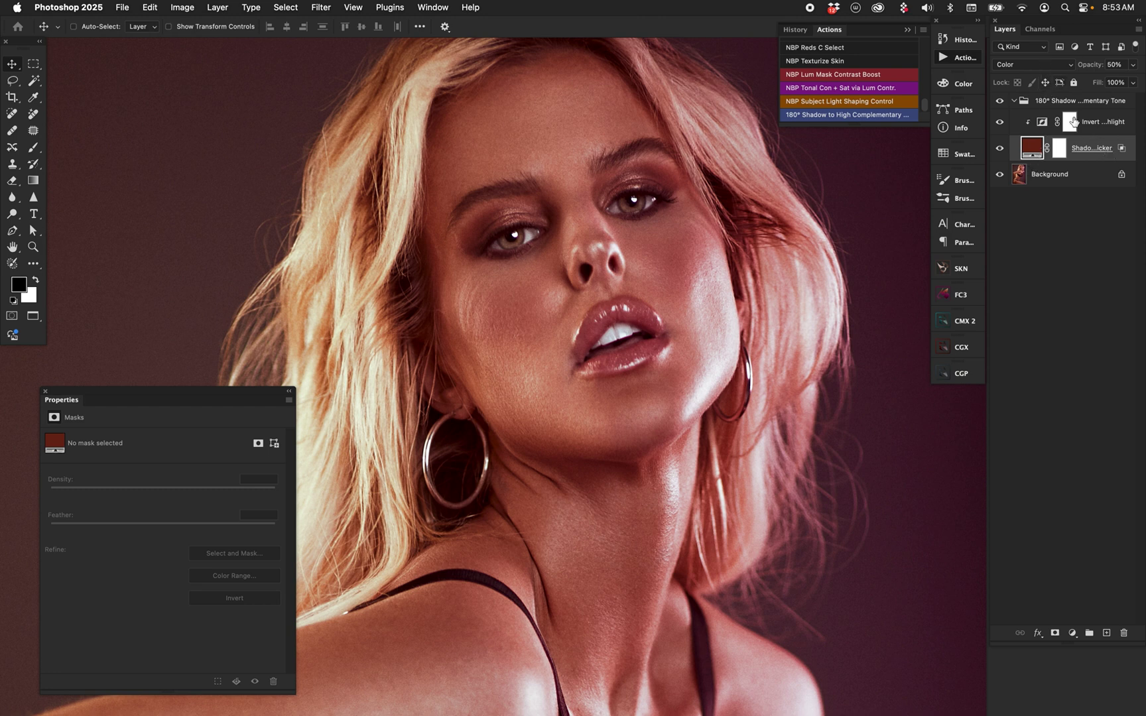
# Set the Shadow Color Picker layer's Blend If split on the dark end of the underlying layer to 157 / 255
pyautogui.click(1026, 65)
pyautogui.click(1026, 65)
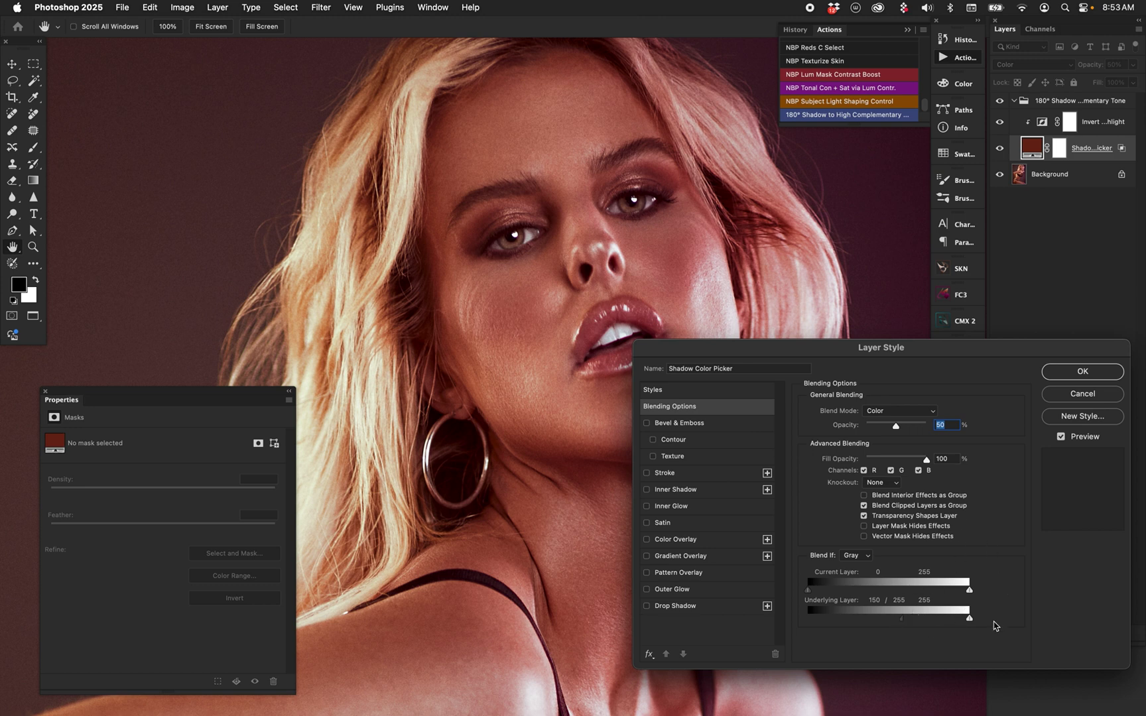
pyautogui.moveTo(901, 622)
pyautogui.mouseDown()
pyautogui.moveTo(832, 615)
pyautogui.moveTo(908, 623)
pyautogui.mouseUp()
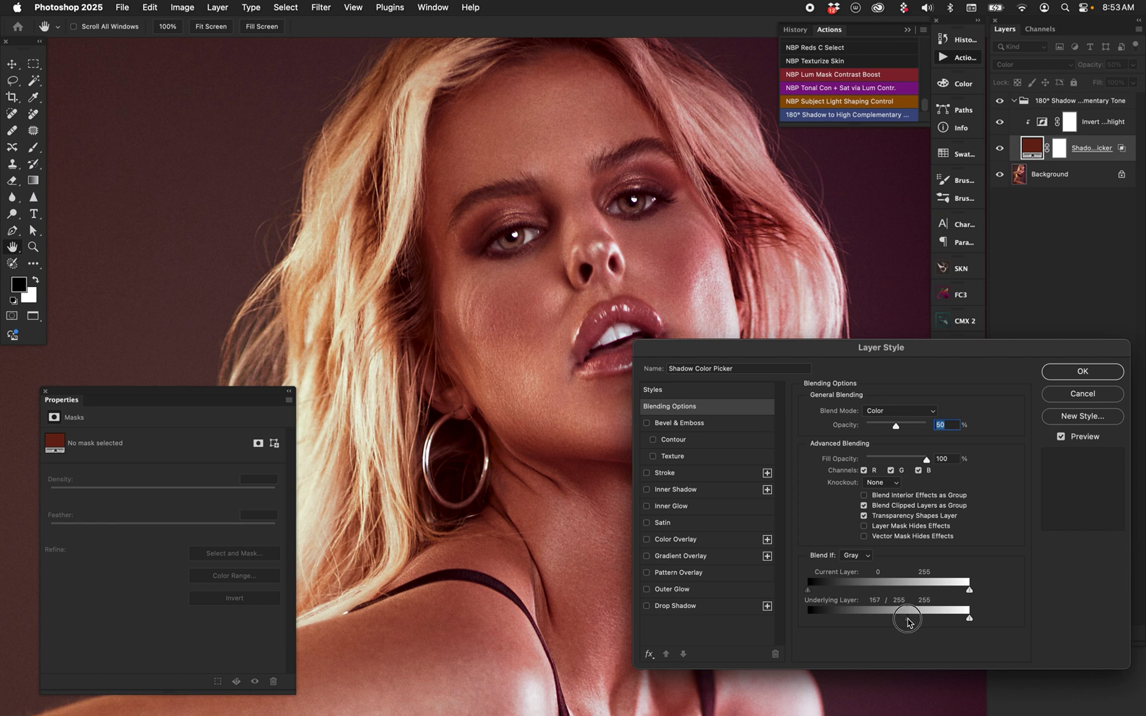
pyautogui.click(1057, 373)
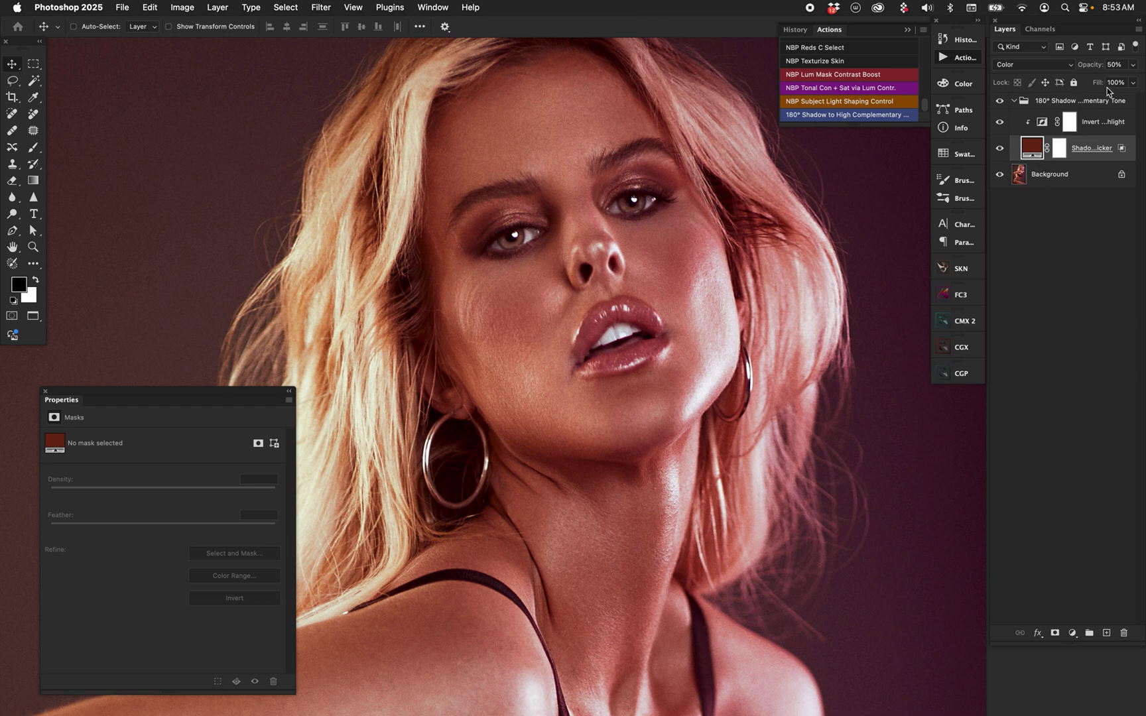
pyautogui.click(1043, 124)
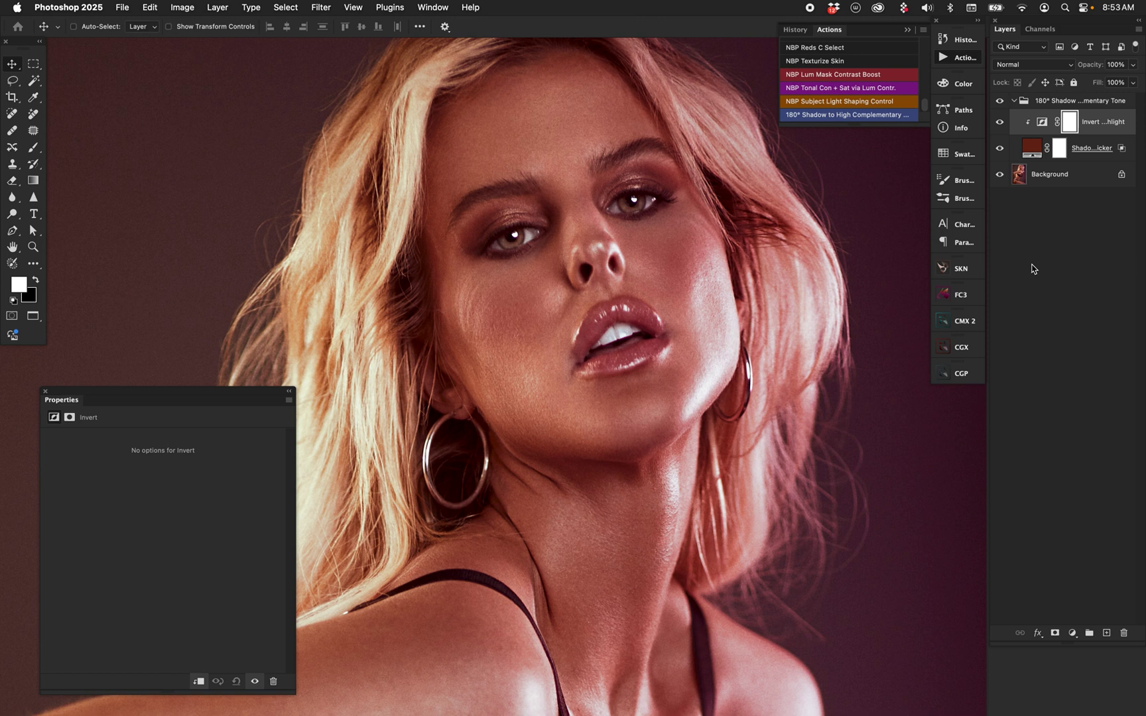
pyautogui.doubleClick(1032, 148)
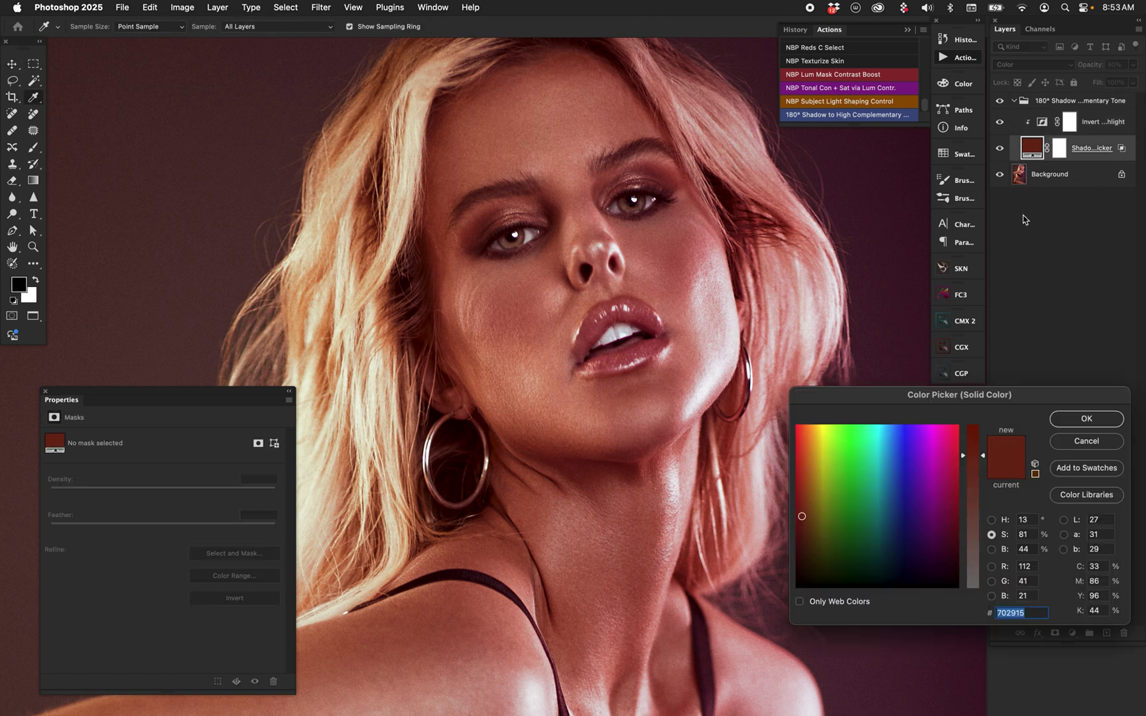
pyautogui.click(709, 250)
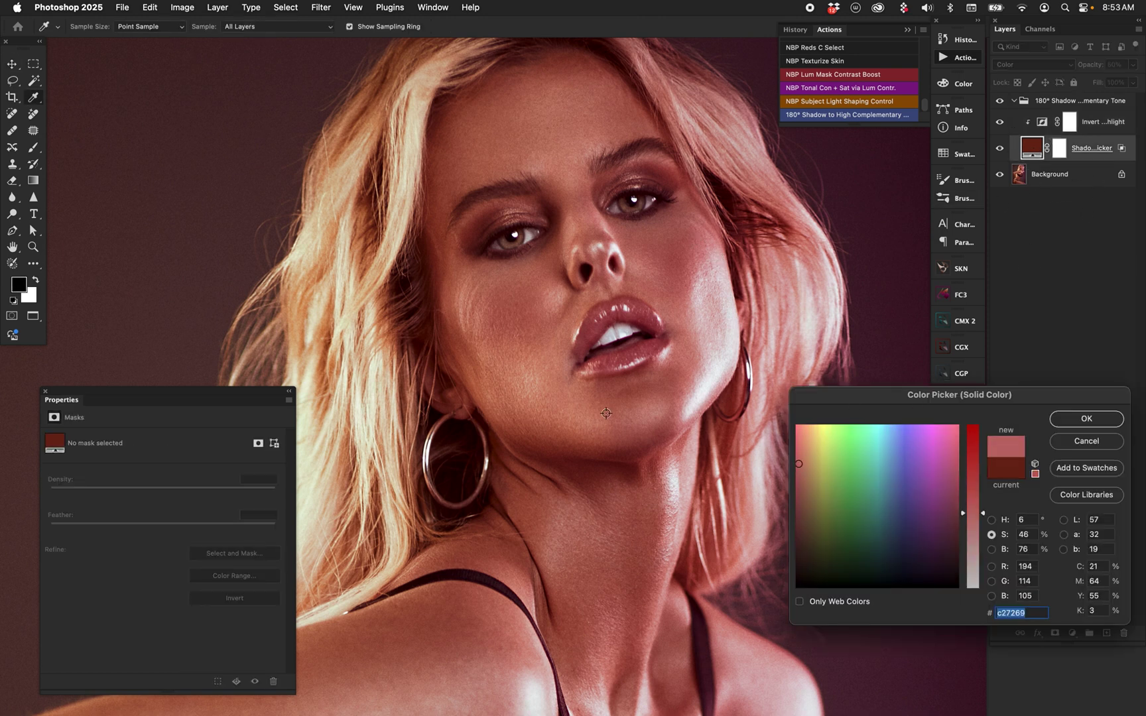
pyautogui.moveTo(606, 414); pyautogui.dragTo(601, 500)
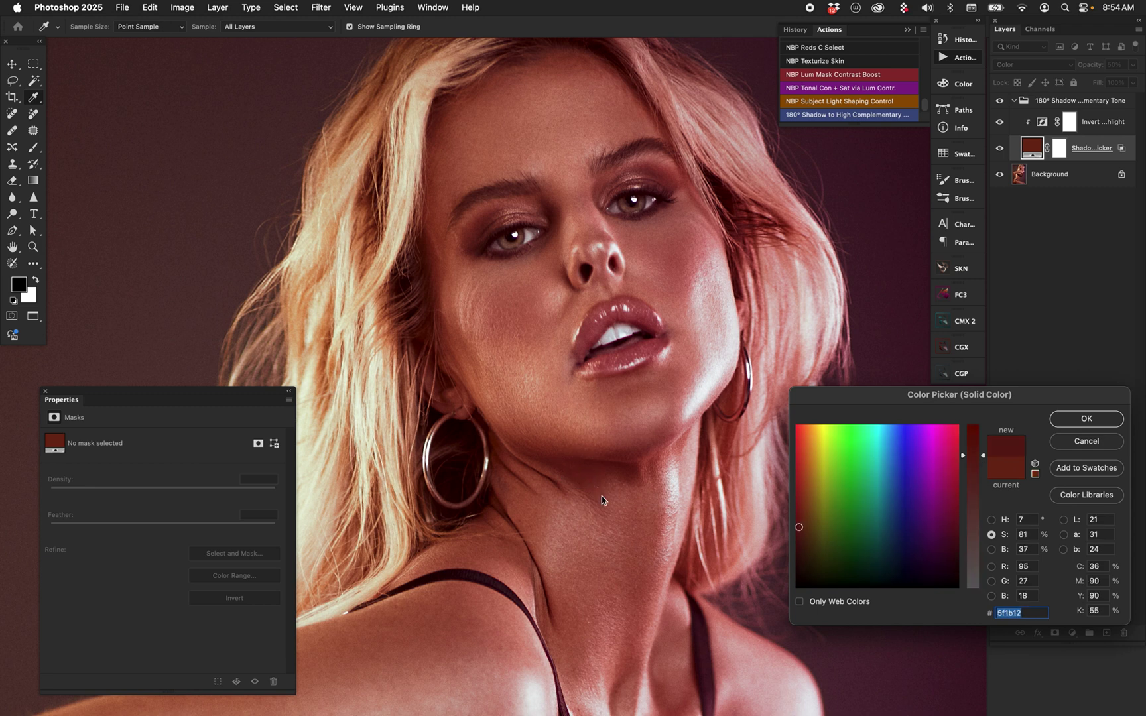
pyautogui.click(429, 244)
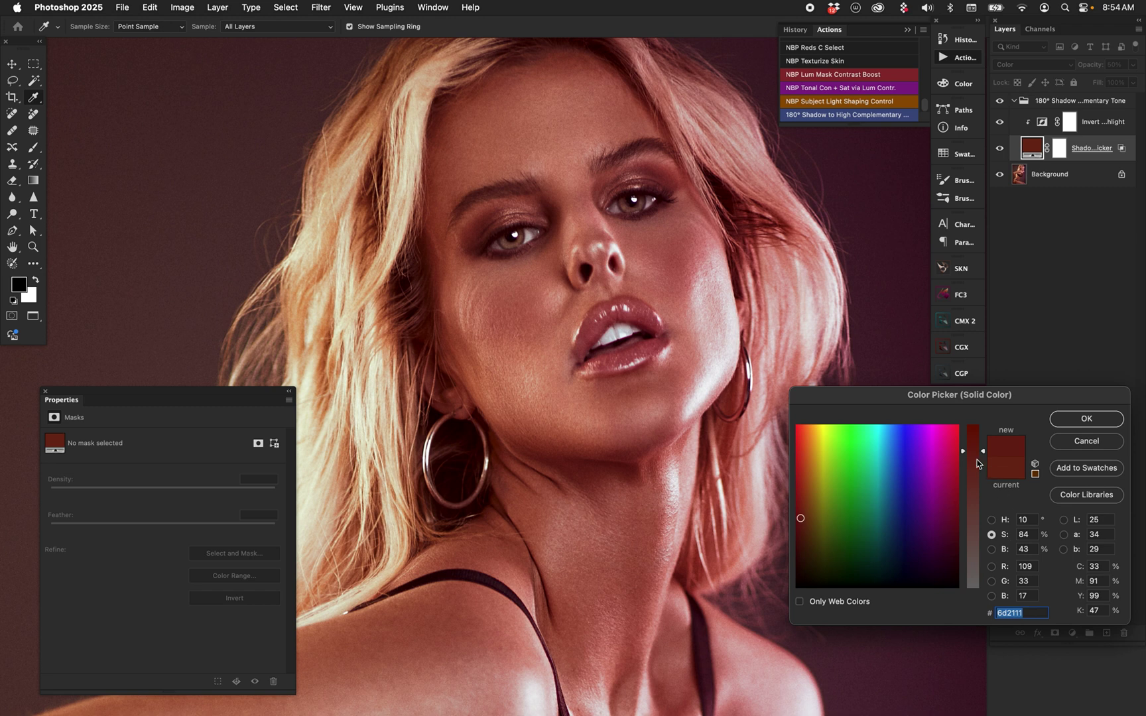
pyautogui.moveTo(977, 463)
pyautogui.mouseDown()
pyautogui.moveTo(975, 508)
pyautogui.moveTo(985, 441)
pyautogui.moveTo(983, 487)
pyautogui.moveTo(981, 456)
pyautogui.moveTo(984, 472)
pyautogui.mouseUp()
pyautogui.click(1066, 441)
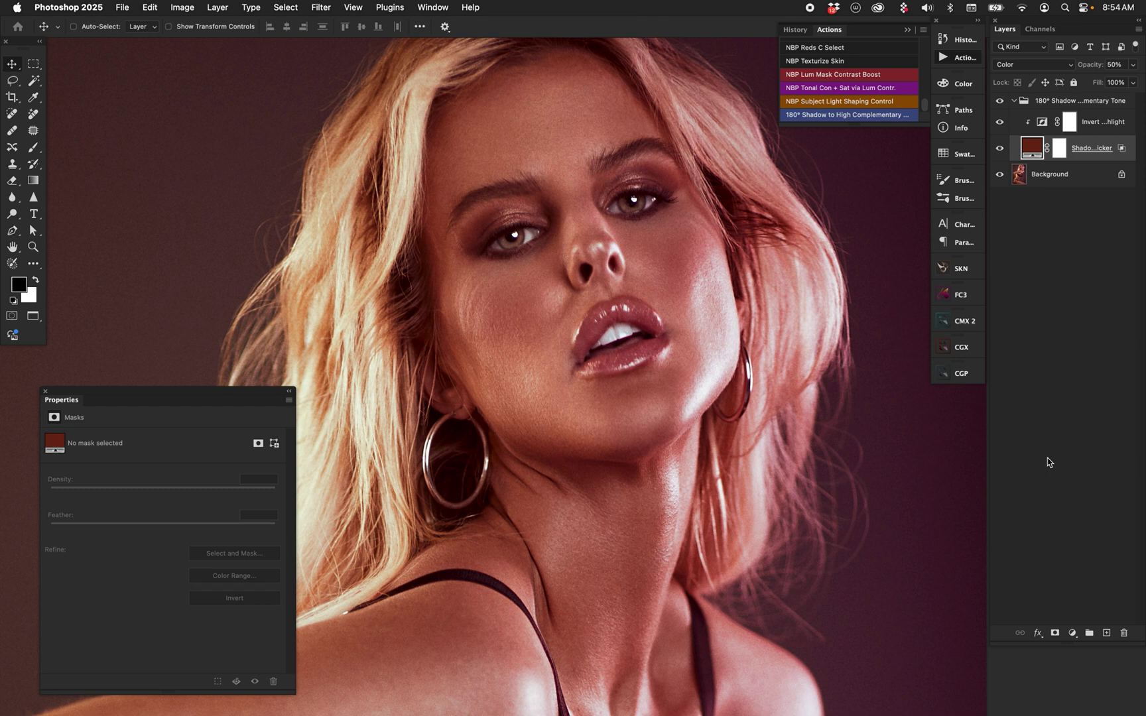
# Try a teal shadow fill colour with the Invert layer hidden, cancel it, and show the Invert layer again
pyautogui.click(1000, 123)
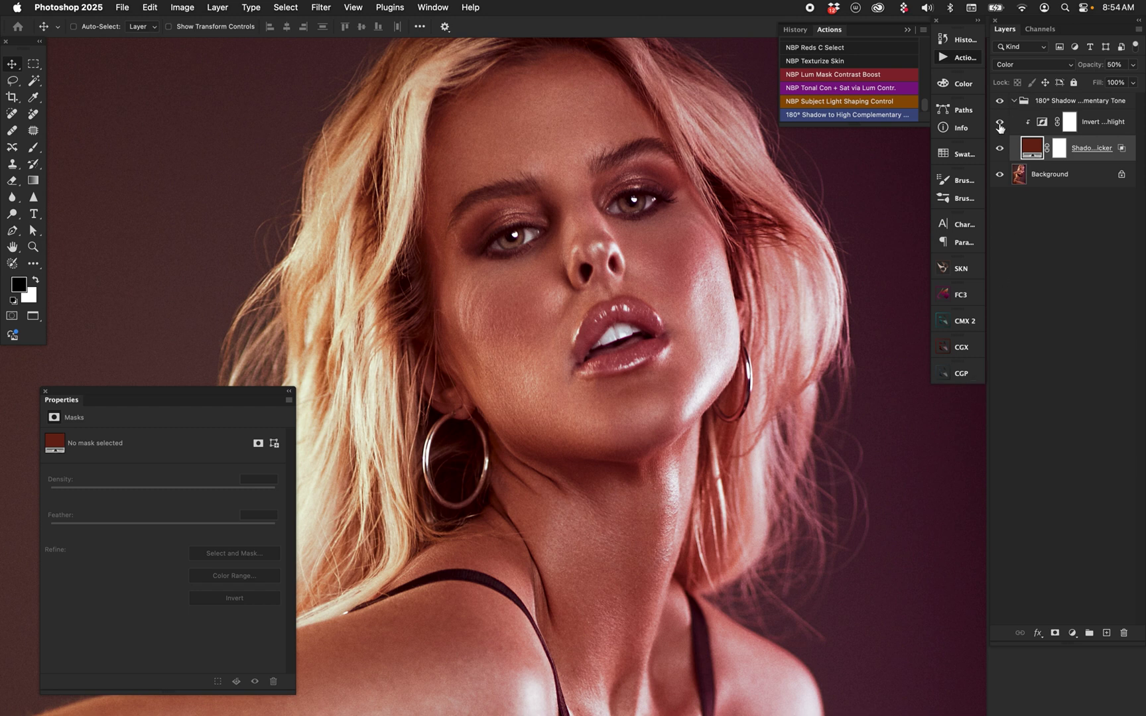
pyautogui.doubleClick(1033, 148)
pyautogui.click(880, 488)
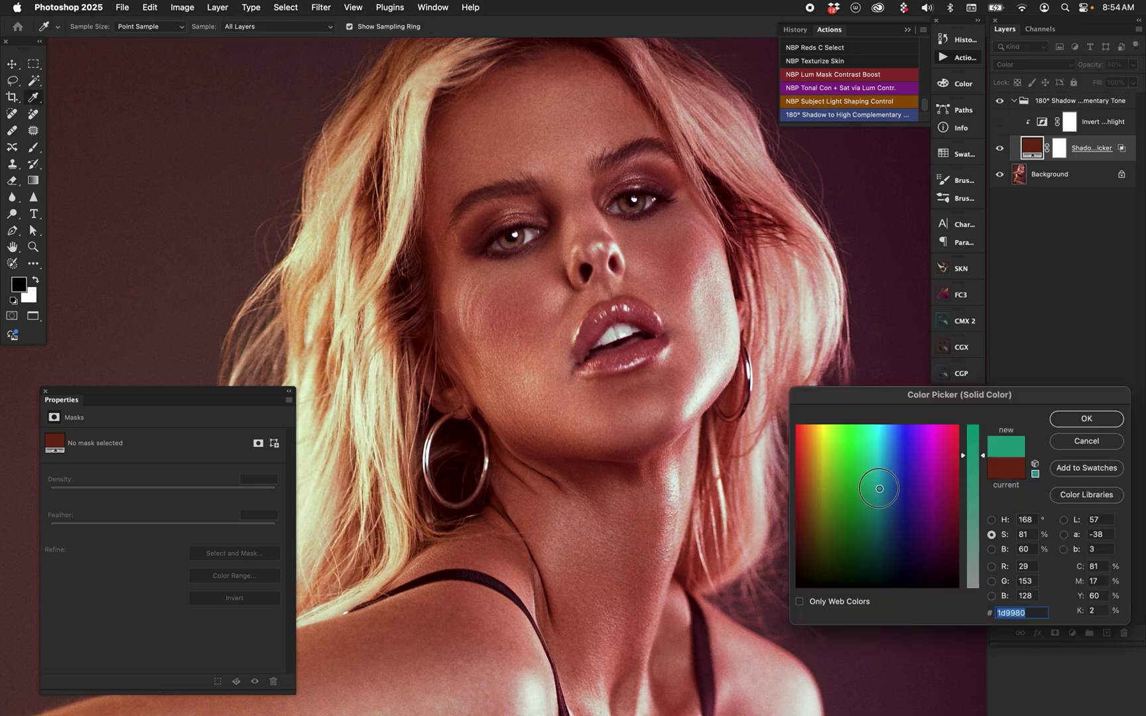
pyautogui.click(1061, 441)
pyautogui.click(1000, 128)
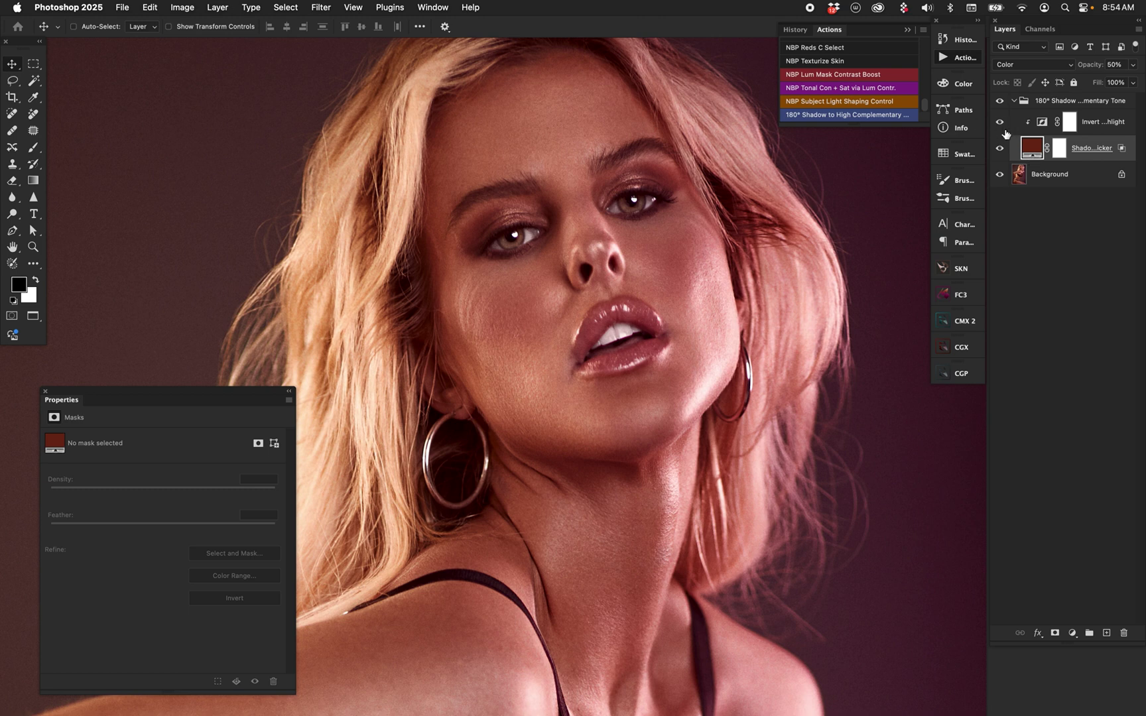
# Resample the shadow fill colour as a redder tone from the photo and set the fill layer's opacity to 100%
pyautogui.doubleClick(1033, 149)
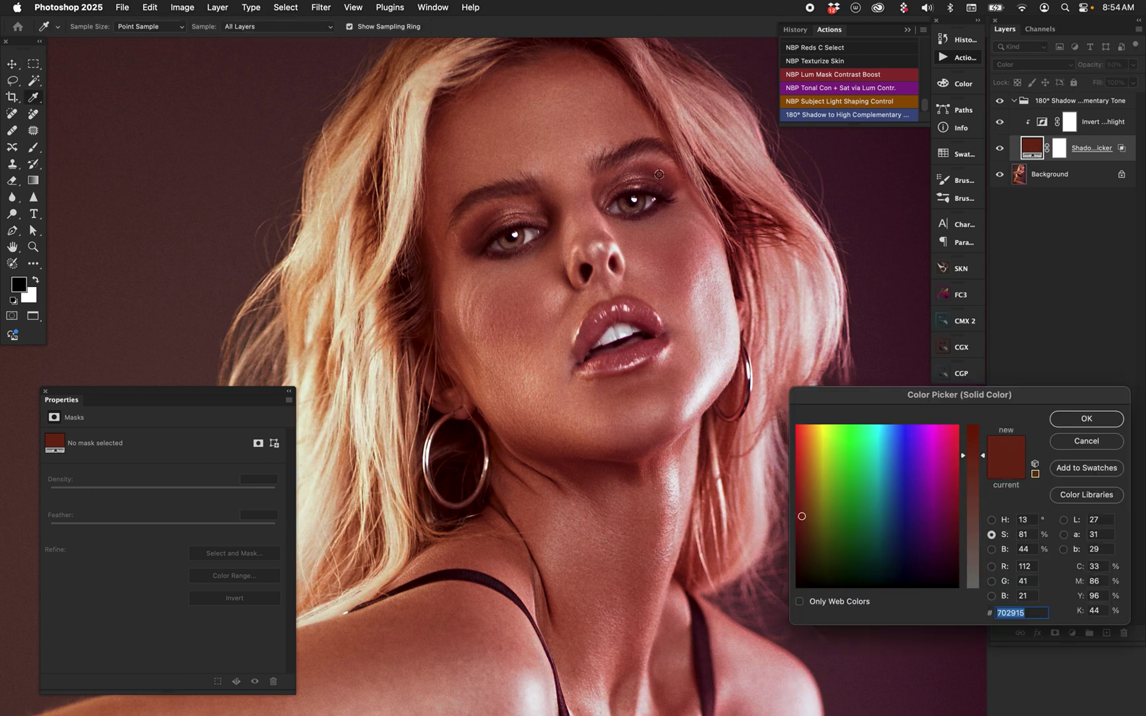
pyautogui.click(1058, 419)
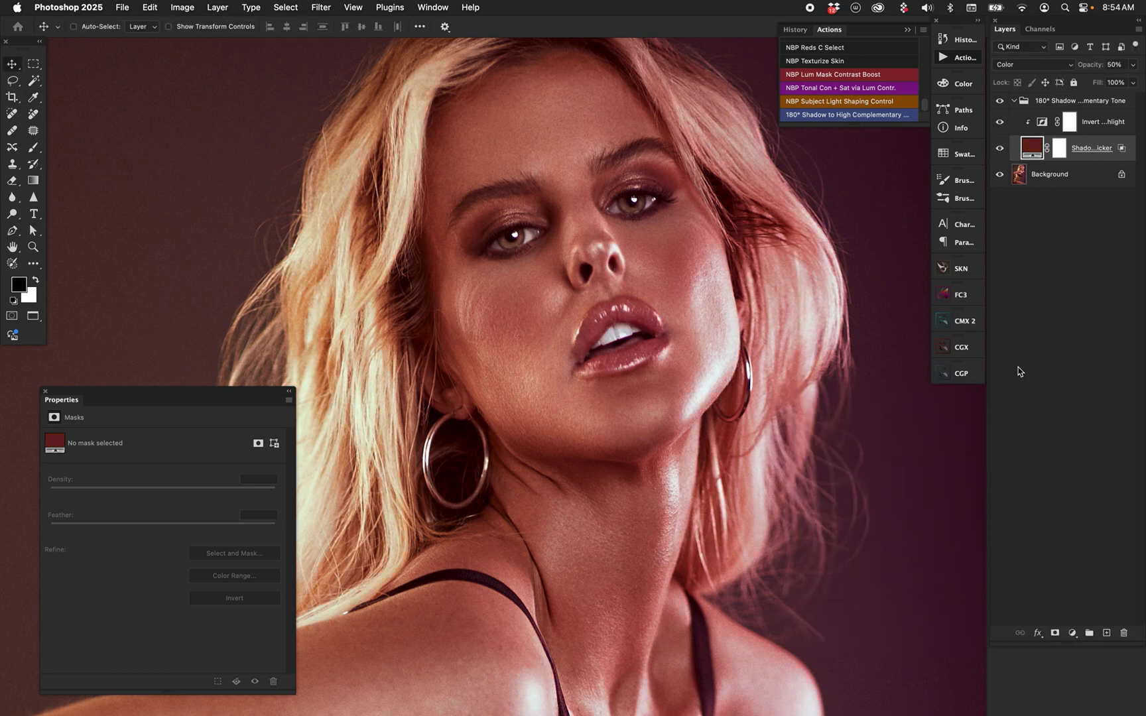
pyautogui.press('0')
# Sample several skin tones across the face for the shadow fill colour and accept aa5e44
pyautogui.doubleClick(1031, 148)
pyautogui.click(548, 265)
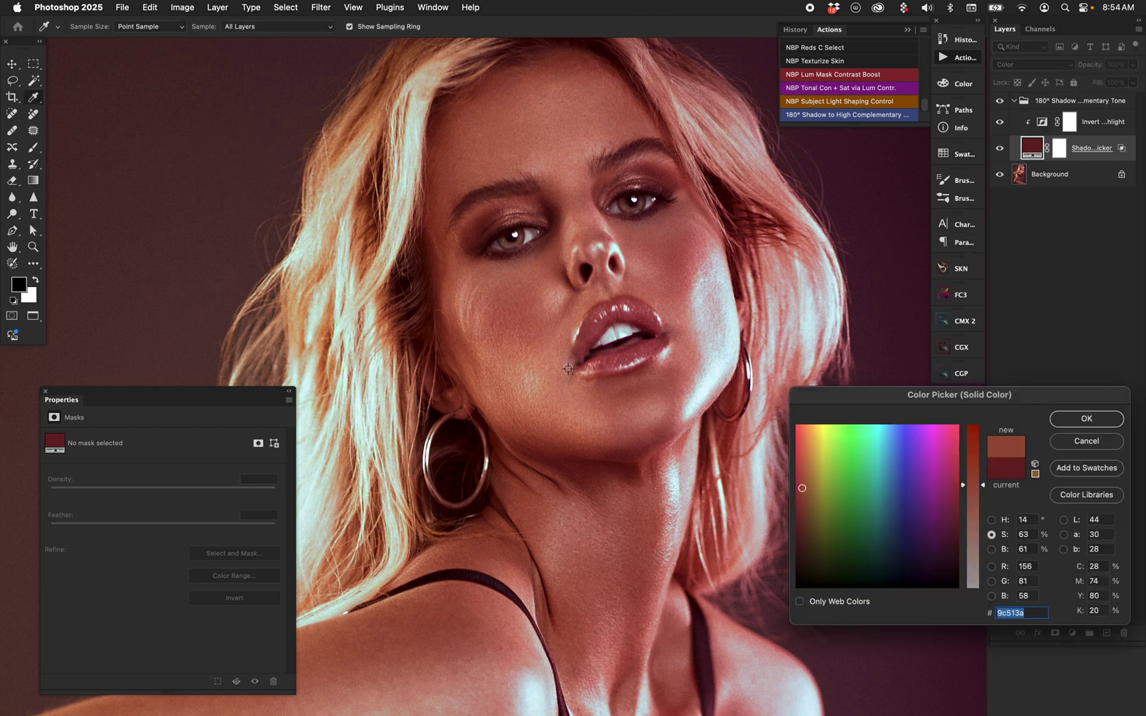
pyautogui.click(634, 399)
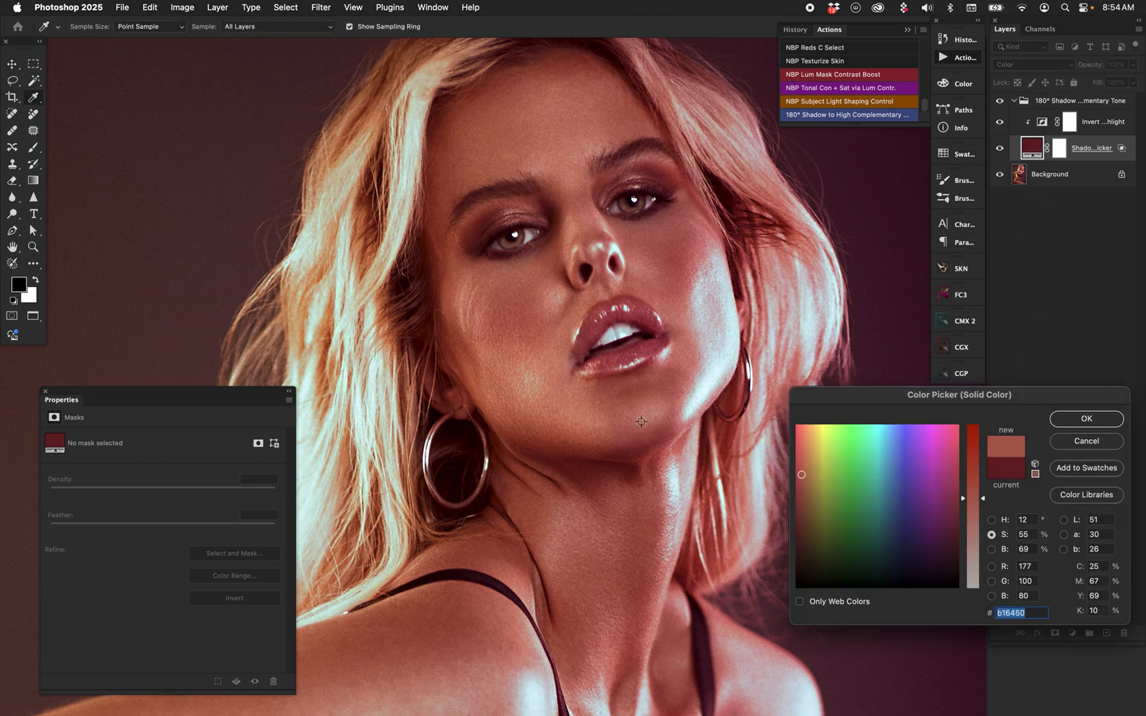
pyautogui.click(807, 266)
pyautogui.click(523, 420)
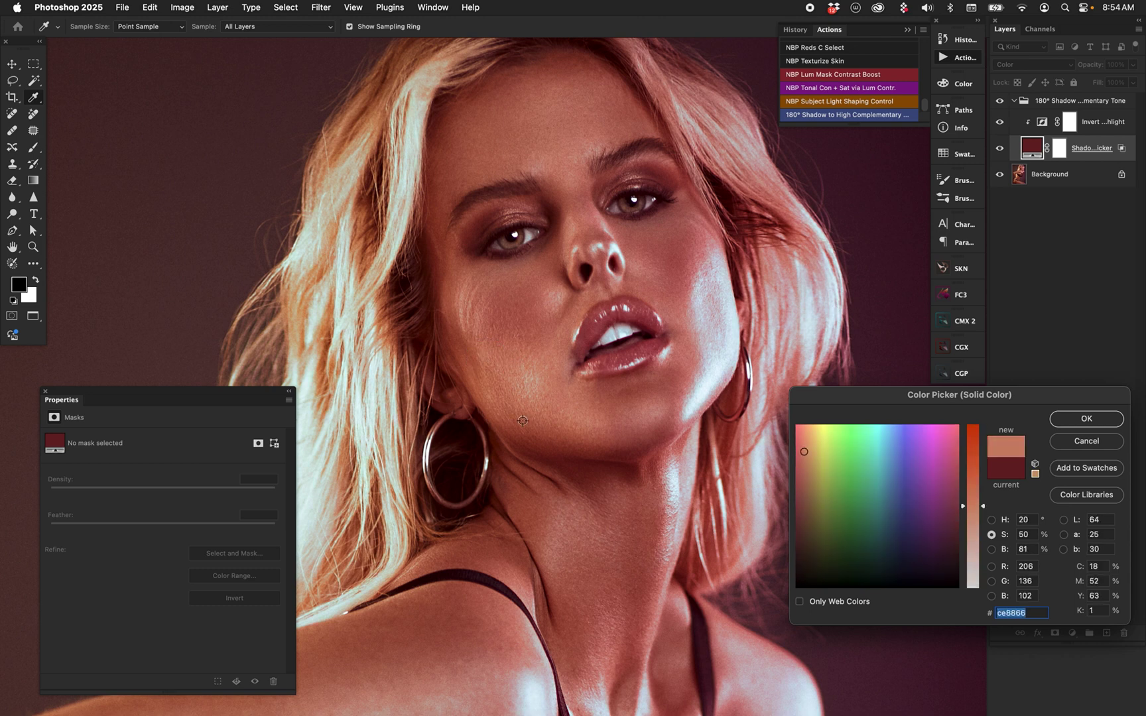
pyautogui.click(469, 151)
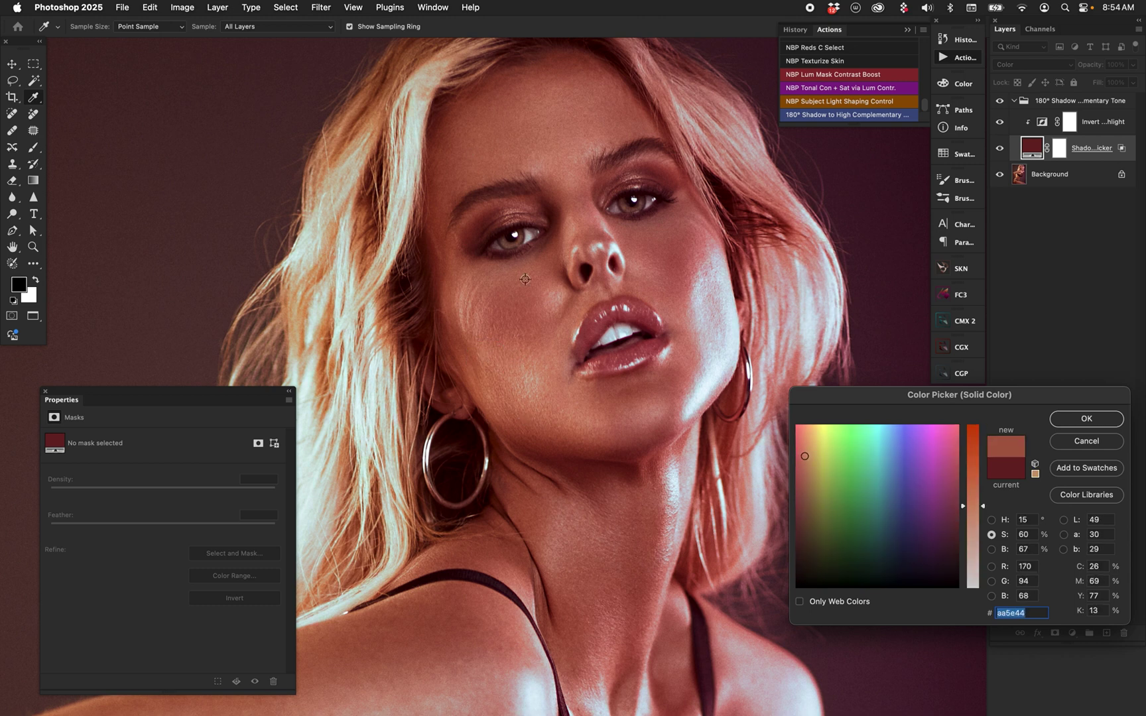
pyautogui.click(1067, 420)
# Lower the Shadow Color Picker layer's Blend If split on the underlying layer to 129 / 255
pyautogui.doubleClick(1124, 152)
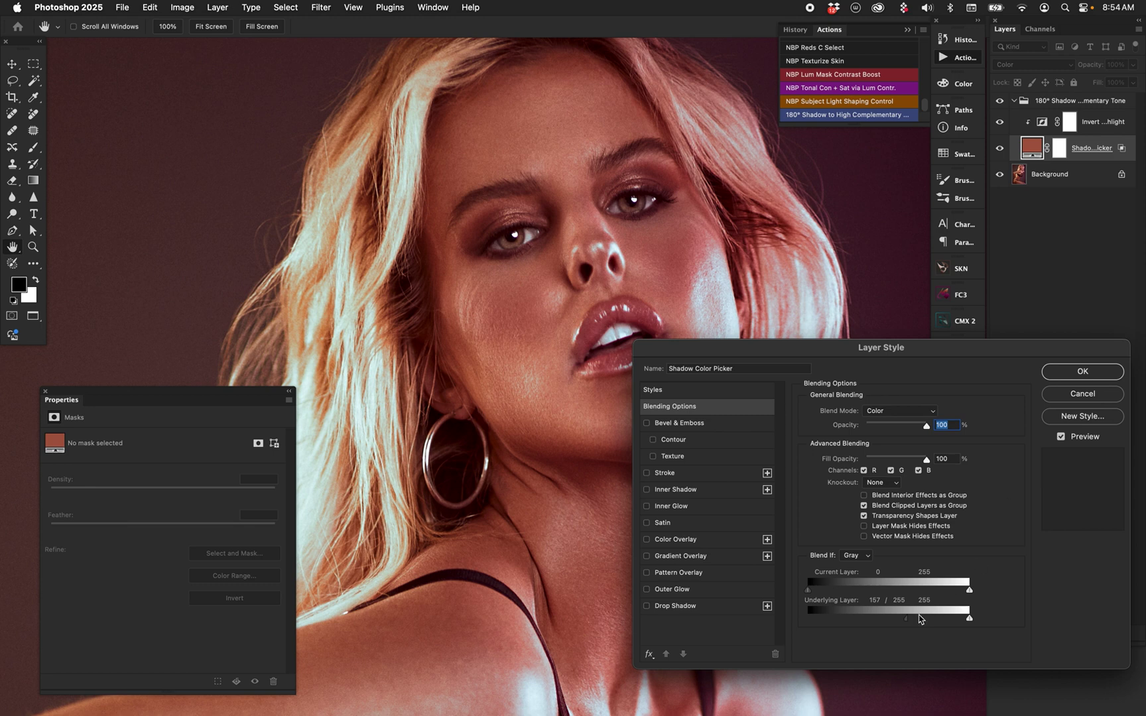
pyautogui.moveTo(906, 619); pyautogui.dragTo(887, 619)
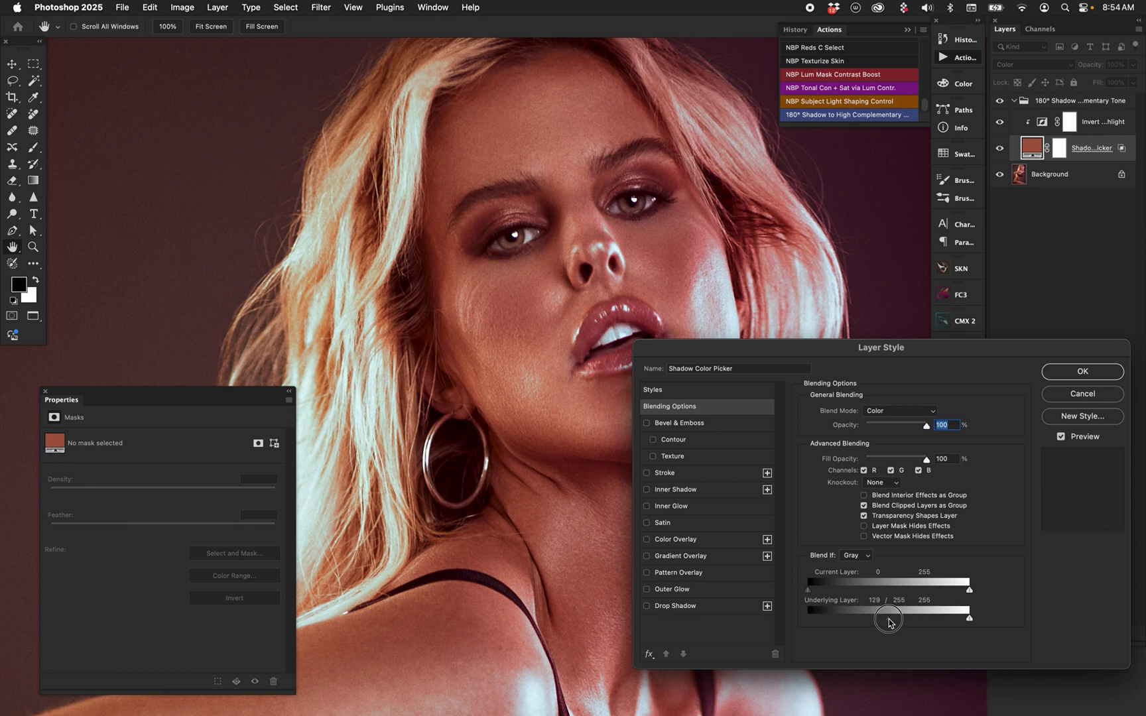
pyautogui.click(1061, 380)
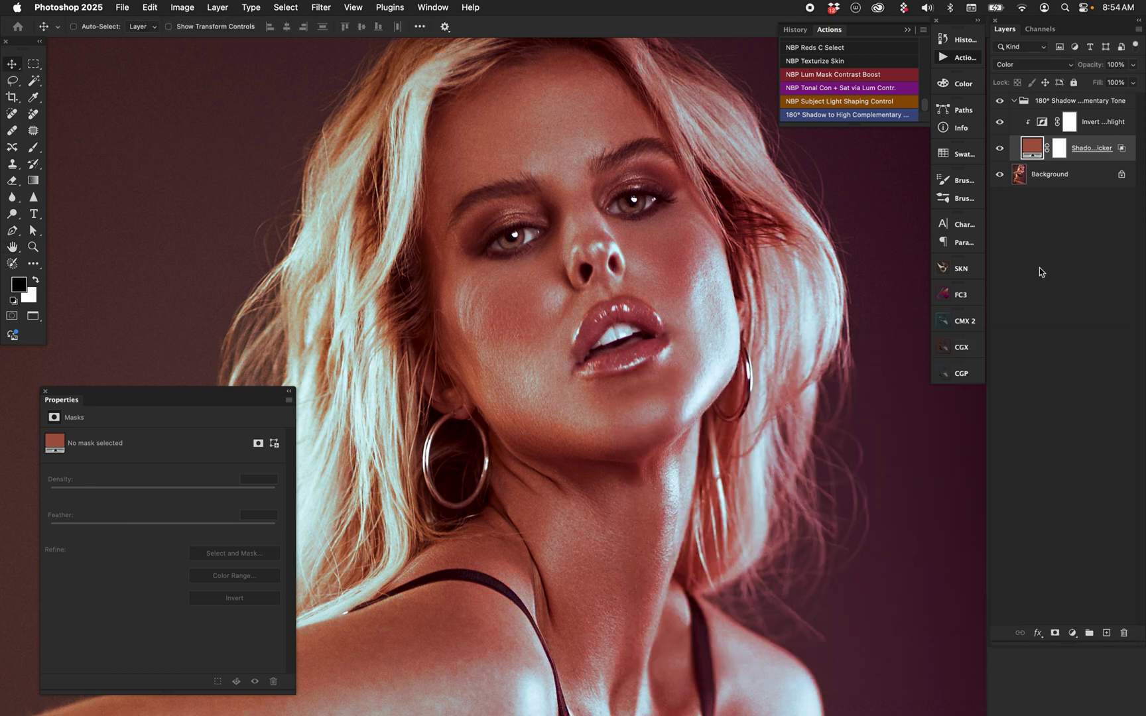
# Reduce the Shadow Color Picker layer's opacity to 40%, comparing the image with the complementary tone group off and on
pyautogui.press('3')
pyautogui.click(1000, 103)
pyautogui.click(1000, 103)
pyautogui.press('0')
pyautogui.press('3')
pyautogui.press('5')
pyautogui.click(1001, 101)
# Resample the shadow fill colour from the lighter facial skin as b56d57
pyautogui.doubleClick(1032, 147)
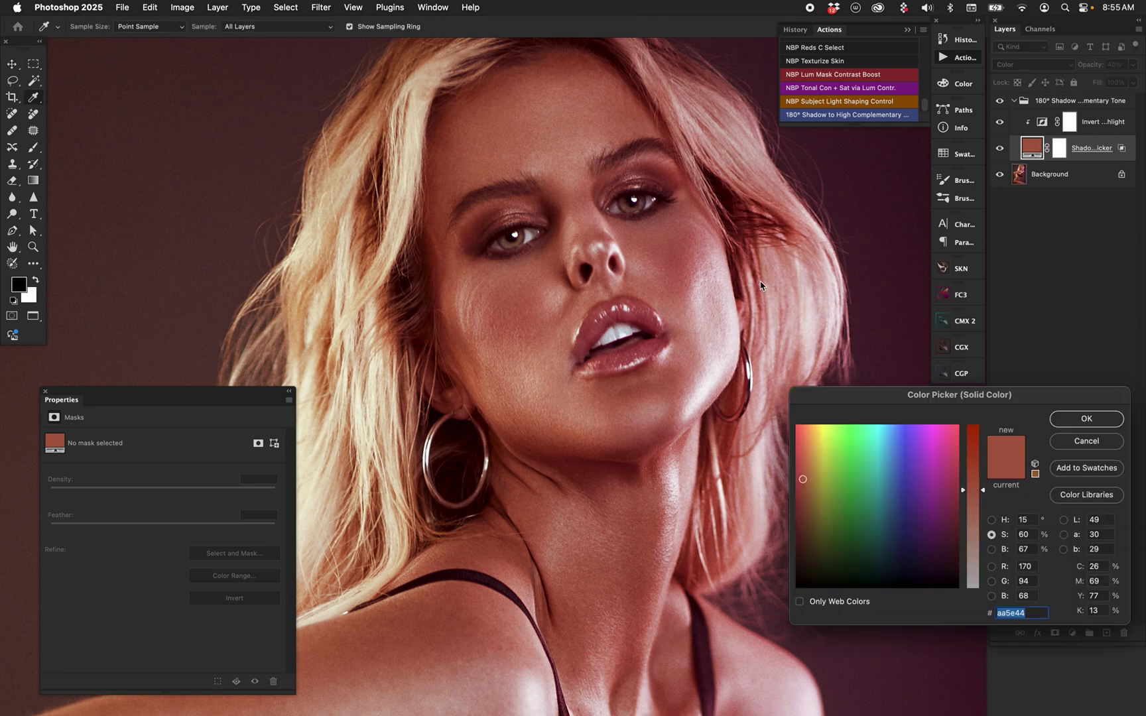
pyautogui.moveTo(673, 255); pyautogui.dragTo(604, 131)
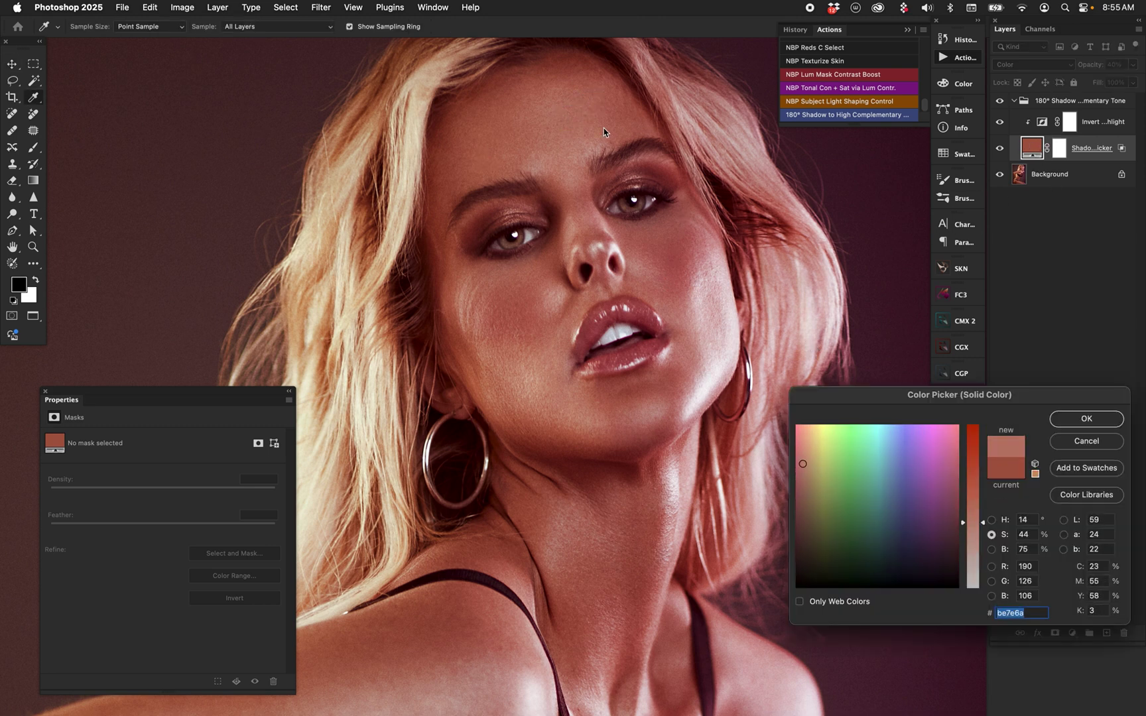
pyautogui.click(1069, 420)
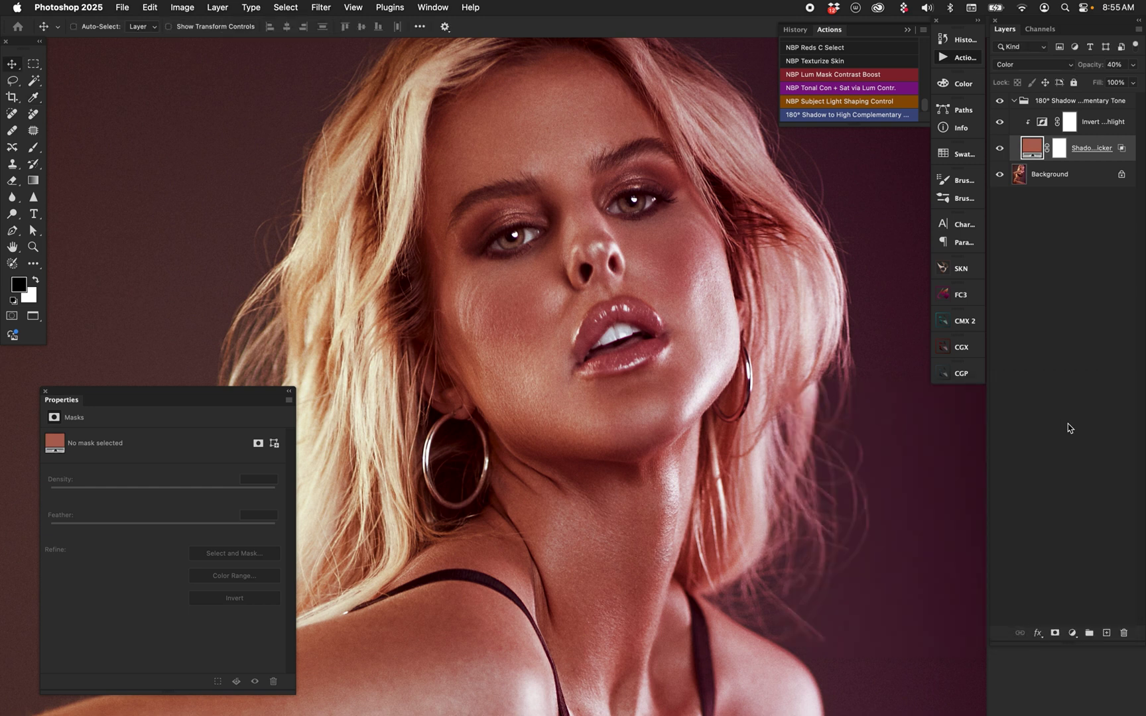
# Resample the Shadow Color Picker fill as a dark red-brown from the shadow between the cheek and the hair
pyautogui.doubleClick(1032, 148)
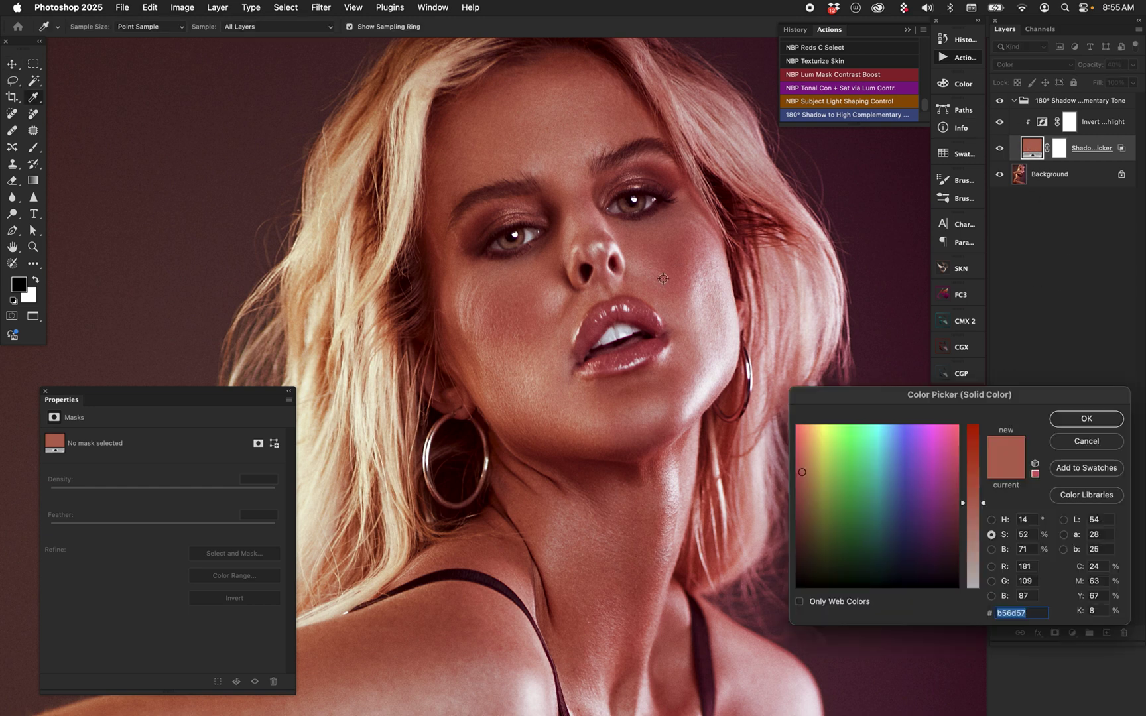
pyautogui.click(436, 292)
pyautogui.click(1070, 424)
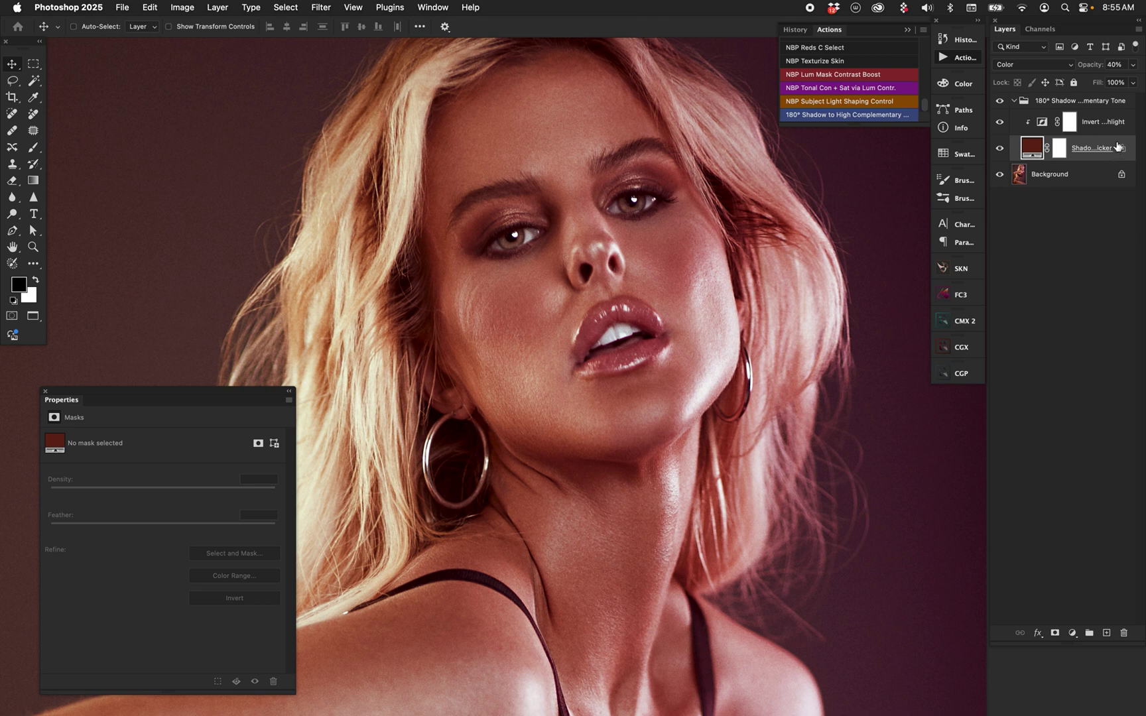
pyautogui.press('0')
pyautogui.doubleClick(1123, 152)
pyautogui.click(1061, 395)
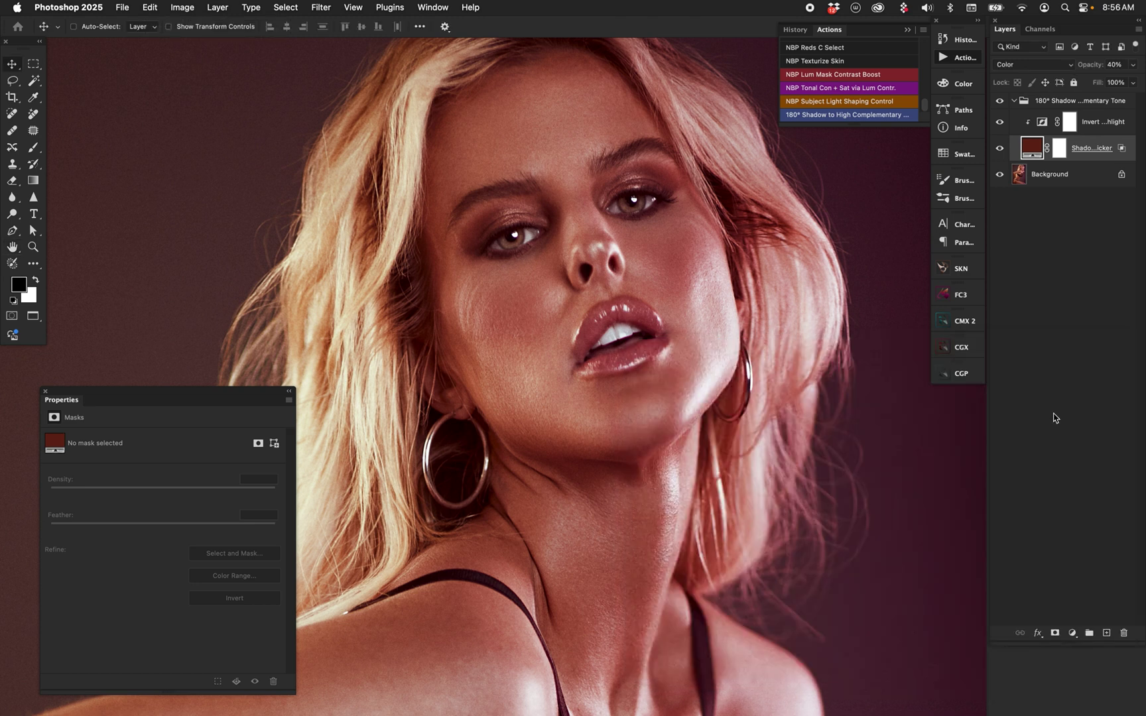